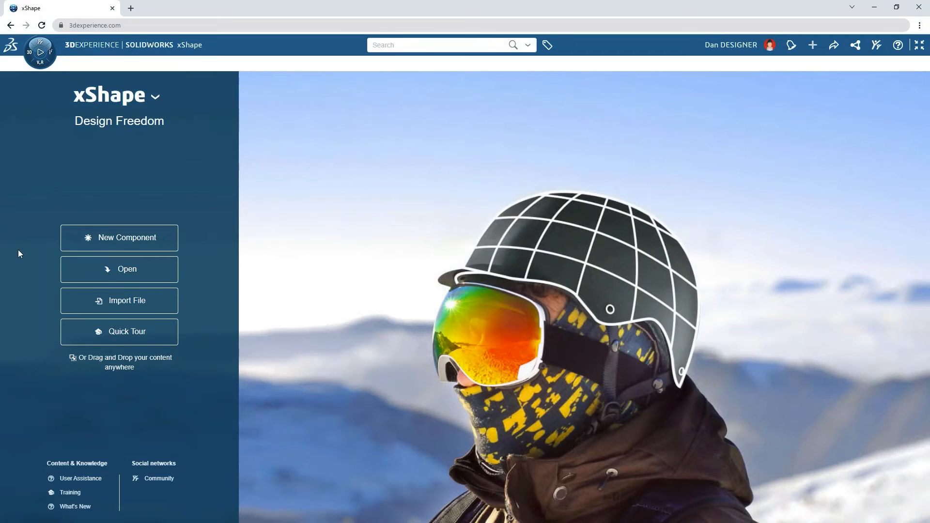
- Create a new component named Sea Scooter Shape in the Sea Scooter location
{"action": "left_click", "coordinate": [71, 241]}
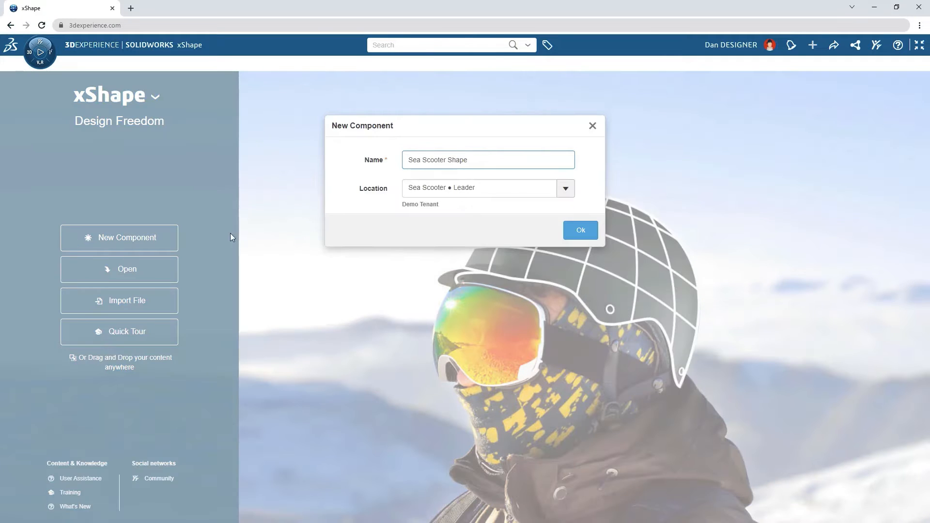
{"action": "left_click", "coordinate": [581, 233]}
- Insert a midplane QuadBall at the front of the reference images, scaled to 132 percent, with its bounding-box sizing enabled
{"action": "left_click", "coordinate": [328, 519]}
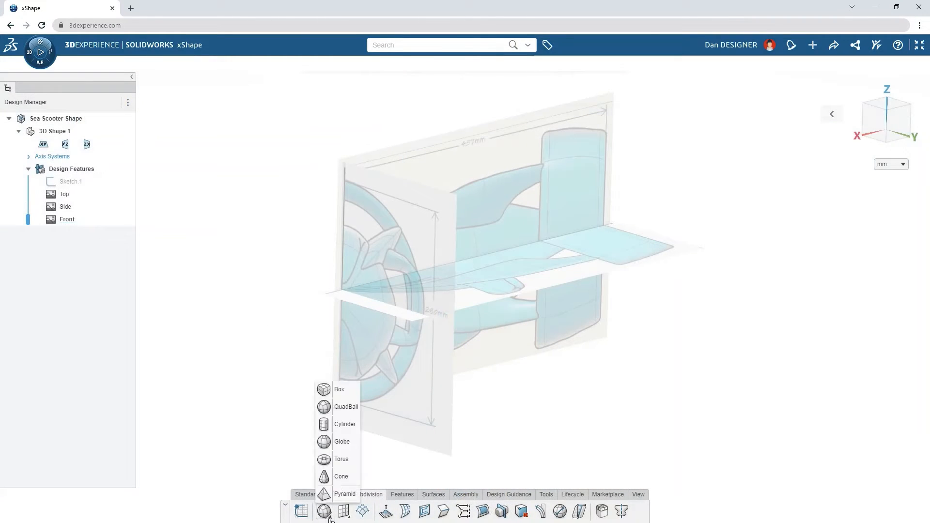
{"action": "left_click", "coordinate": [344, 407]}
{"action": "left_click", "coordinate": [348, 300]}
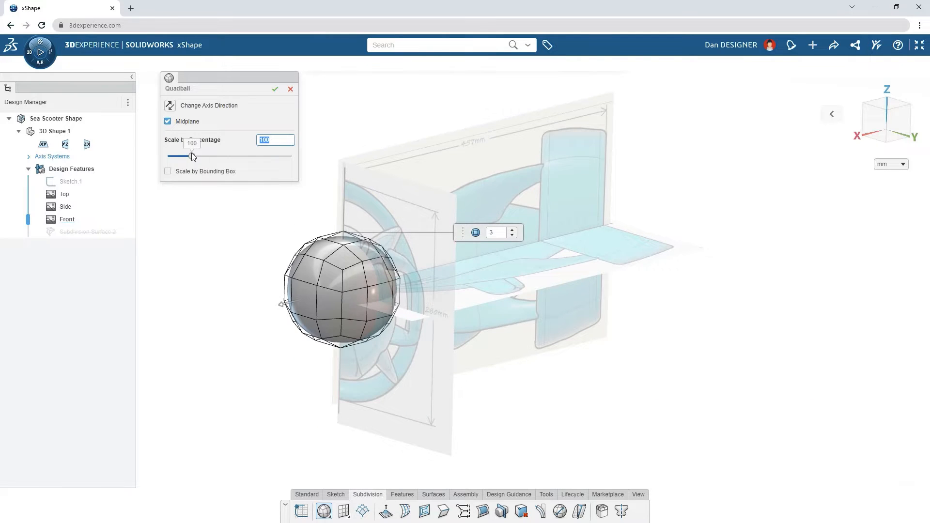
{"action": "left_click_drag", "start_coordinate": [192, 156], "coordinate": [200, 156]}
{"action": "left_click", "coordinate": [204, 172]}
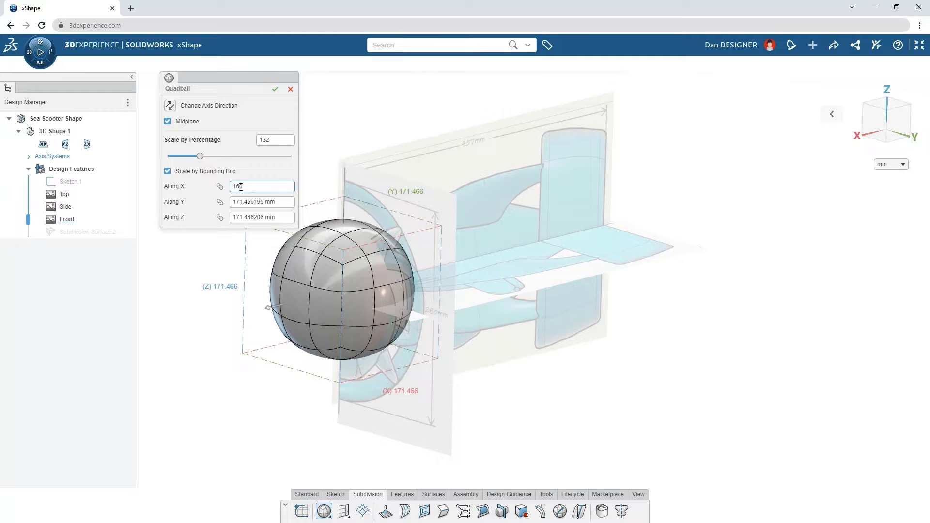
{"action": "left_click", "coordinate": [275, 89]}
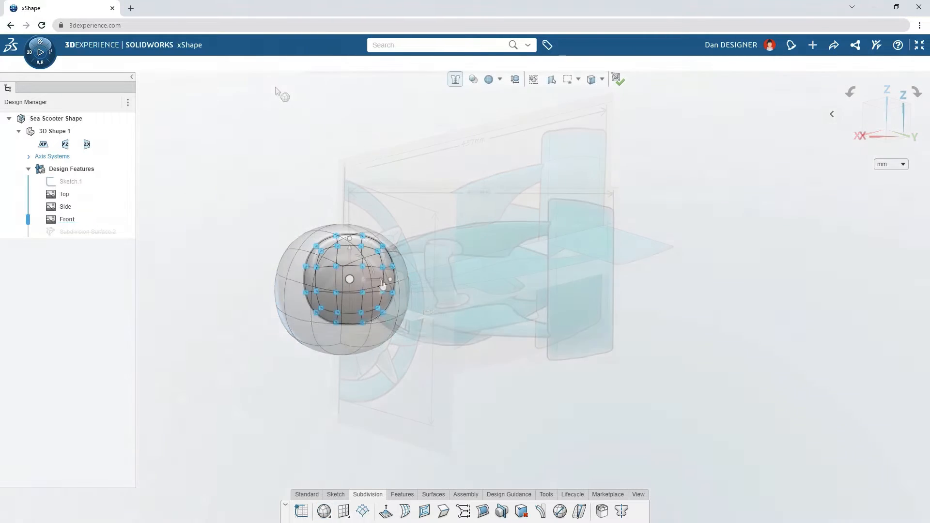
- Stretch the ball lengthwise over the scooter body in the Side reference image and box-select its front points
{"action": "left_click_drag", "start_coordinate": [382, 284], "coordinate": [522, 286]}
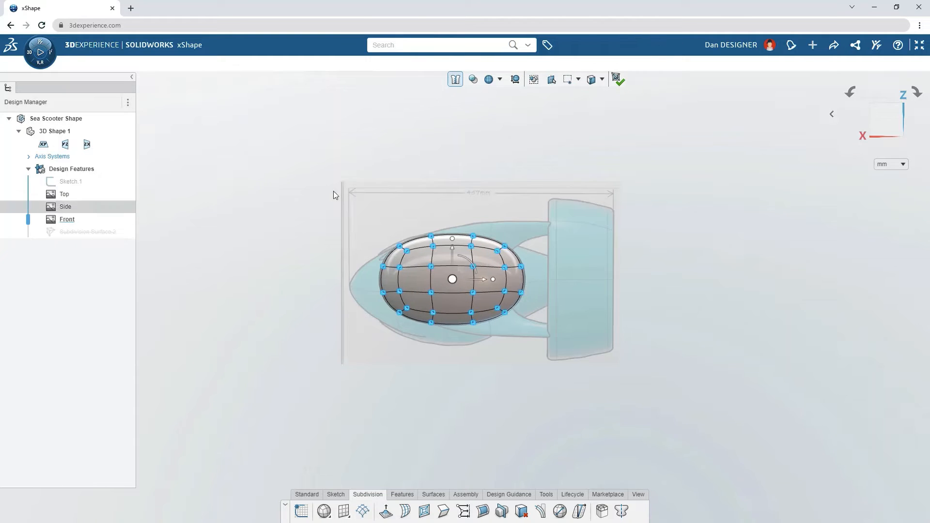
{"action": "left_click_drag", "start_coordinate": [329, 189], "coordinate": [445, 269]}
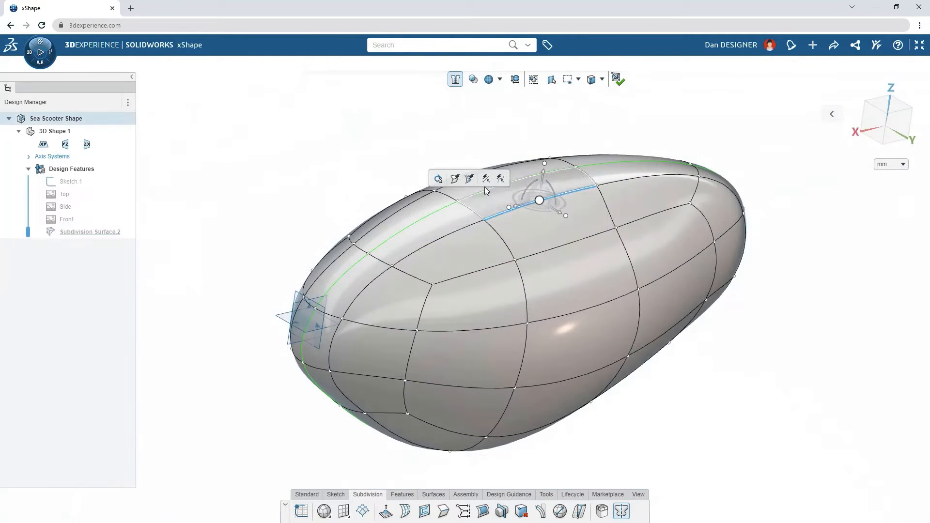
- Select the outer edge loop of the groove on the front of the body and set its crease to maximum
{"action": "double_click", "coordinate": [483, 250]}
{"action": "left_click", "coordinate": [526, 269]}
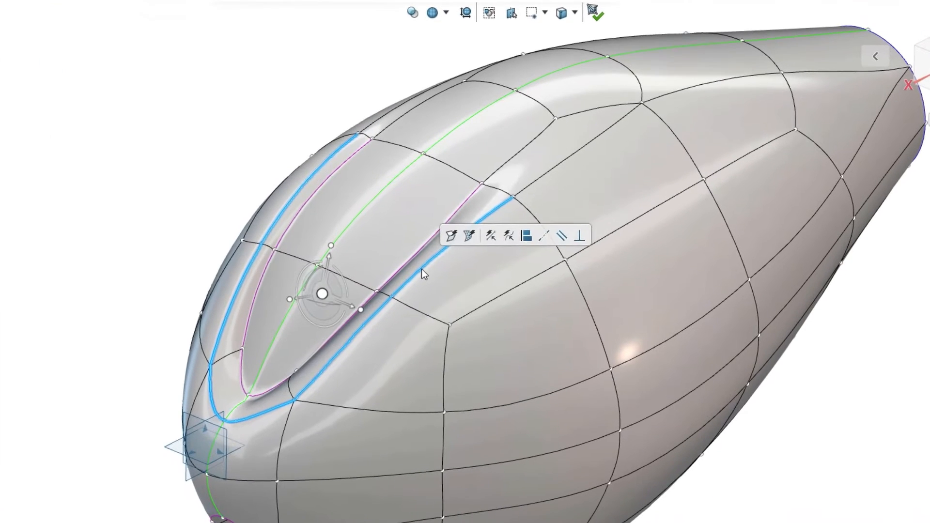
{"action": "key", "text": "Escape"}
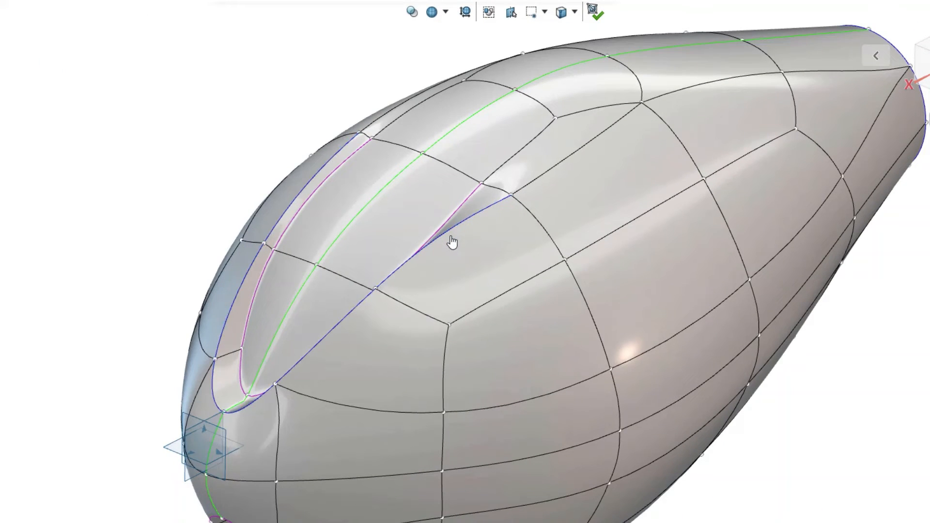
{"action": "left_click", "coordinate": [445, 232]}
{"action": "left_click", "coordinate": [495, 197]}
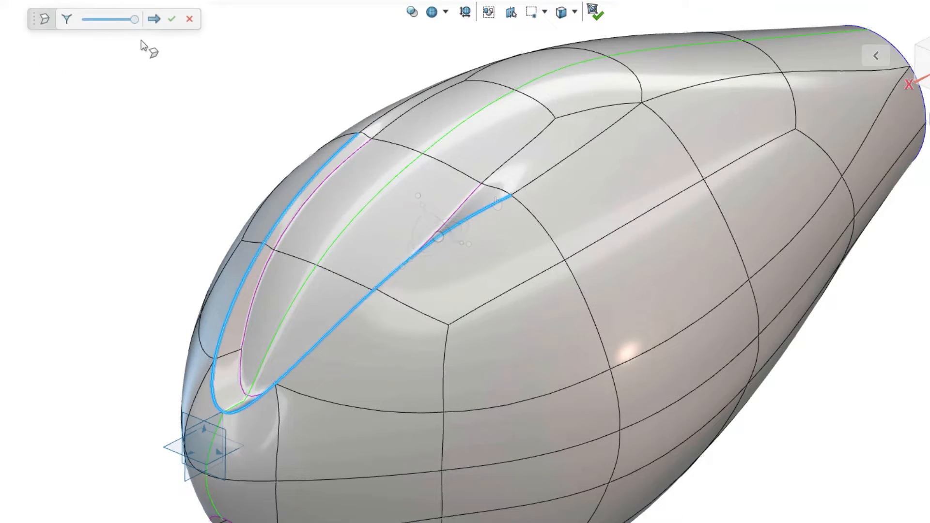
{"action": "left_click_drag", "start_coordinate": [118, 23], "coordinate": [134, 21]}
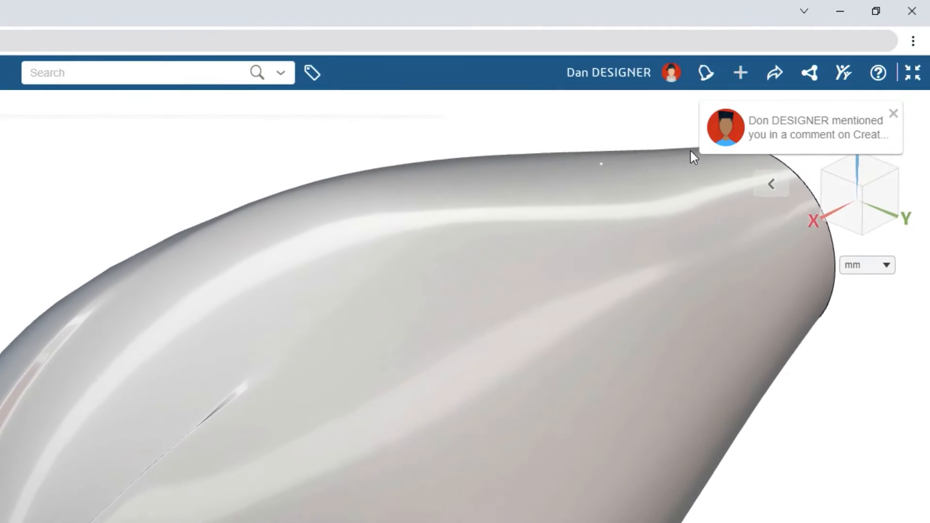
- Open the comment mention notification and reply to the colleague with a short thank-you message
{"action": "left_click", "coordinate": [780, 137]}
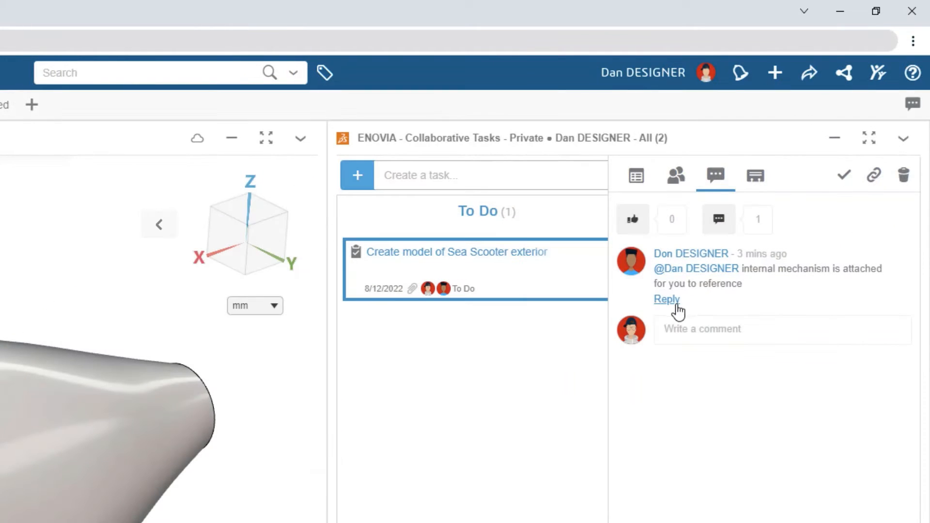
{"action": "left_click", "coordinate": [673, 303]}
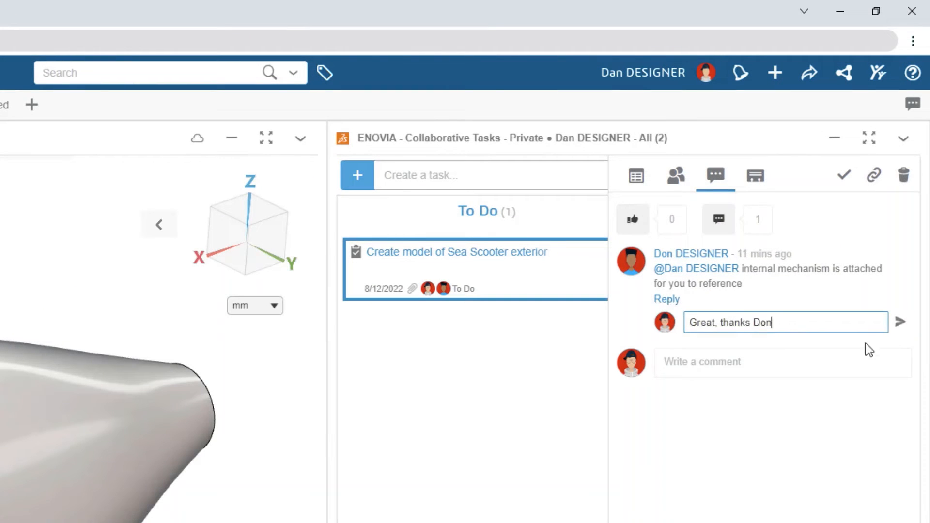
{"action": "left_click", "coordinate": [899, 322]}
- Insert one instance of the task's Drive Assembly attachment into the scooter model and move the task to In Work
{"action": "left_click", "coordinate": [637, 177]}
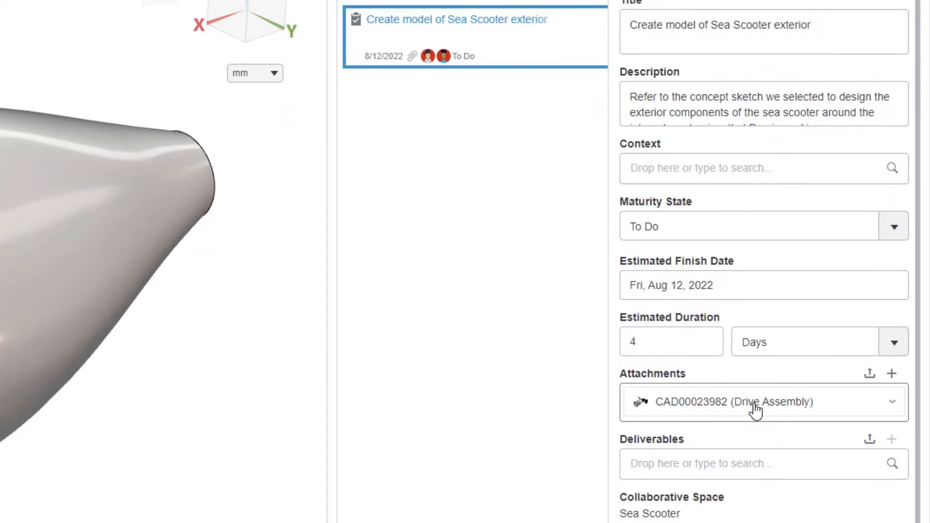
{"action": "left_click_drag", "start_coordinate": [756, 409], "coordinate": [212, 298]}
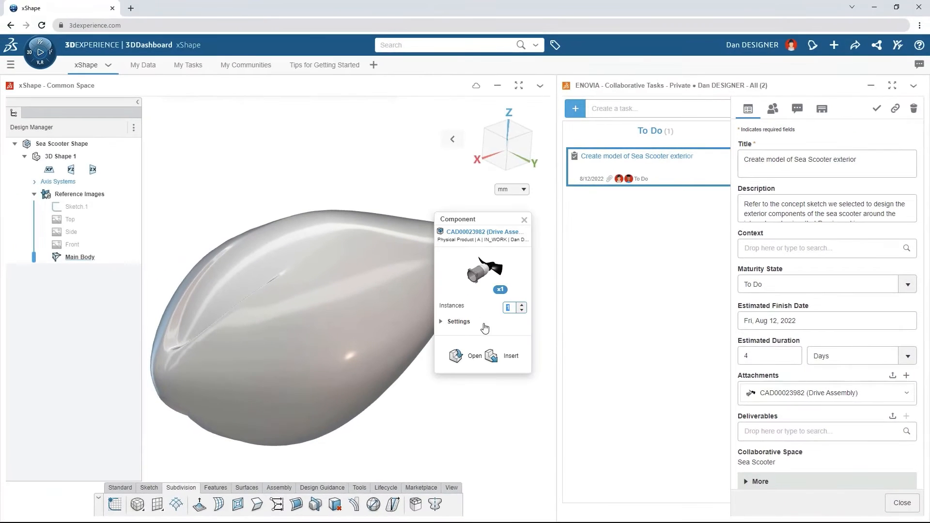
{"action": "left_click", "coordinate": [497, 355]}
{"action": "left_click", "coordinate": [676, 184]}
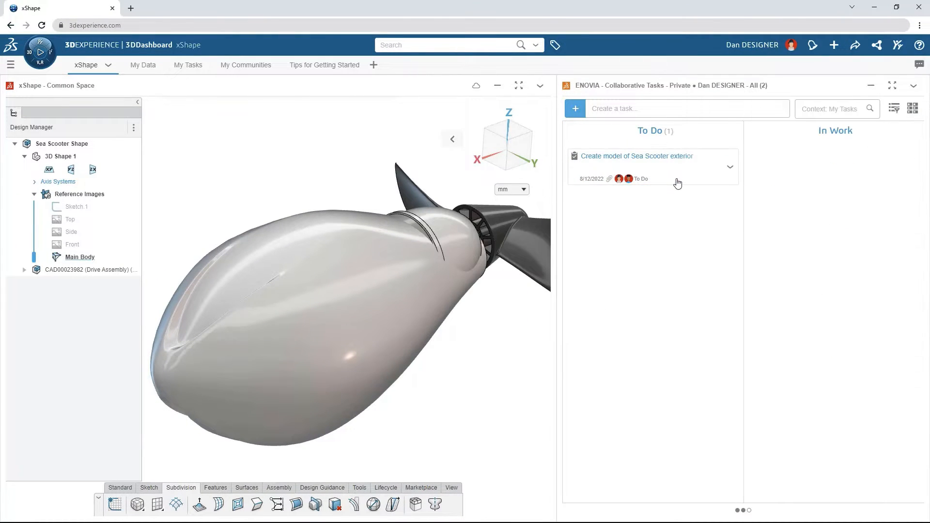
{"action": "left_click_drag", "start_coordinate": [803, 180], "coordinate": [806, 178]}
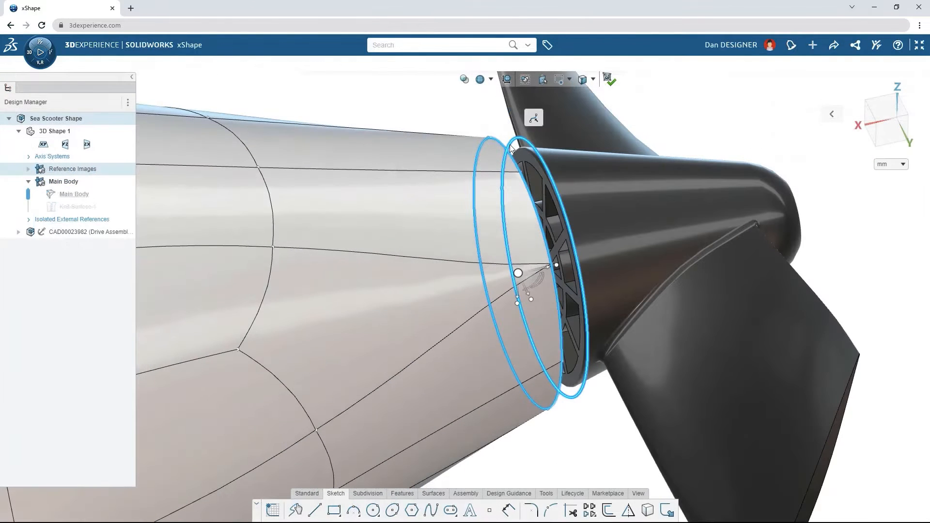
- Align the body's open rear edge loop to the circle at the drive assembly and offset the loop by -3.25 mm
{"action": "left_click", "coordinate": [530, 123]}
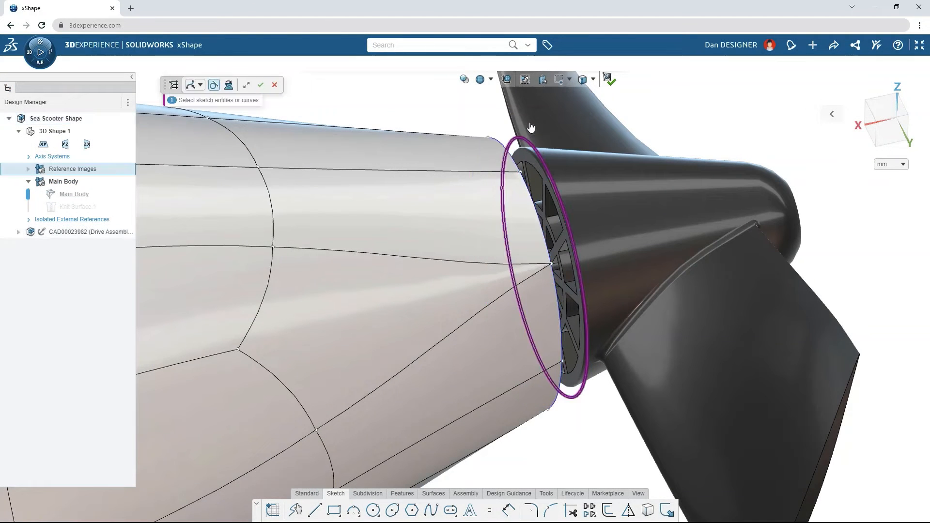
{"action": "left_click", "coordinate": [260, 86]}
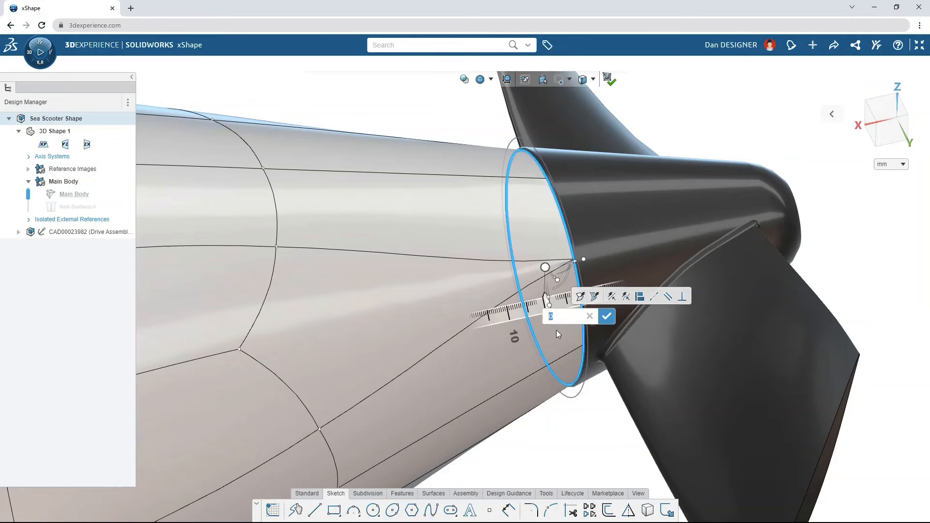
{"action": "type", "text": "-3.25"}
{"action": "left_click", "coordinate": [603, 322]}
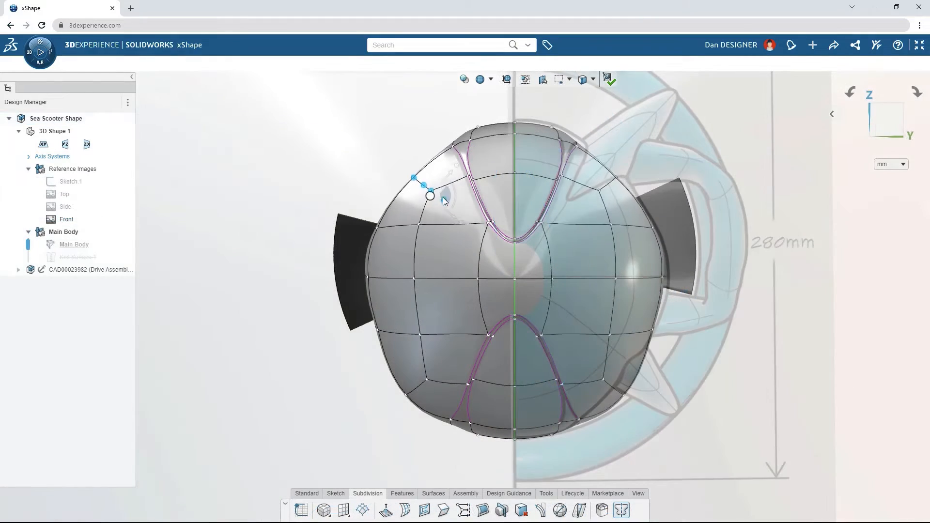
- Adjust the body's upper and lower side points to match the outline in the Front reference image
{"action": "left_click_drag", "start_coordinate": [443, 197], "coordinate": [438, 192]}
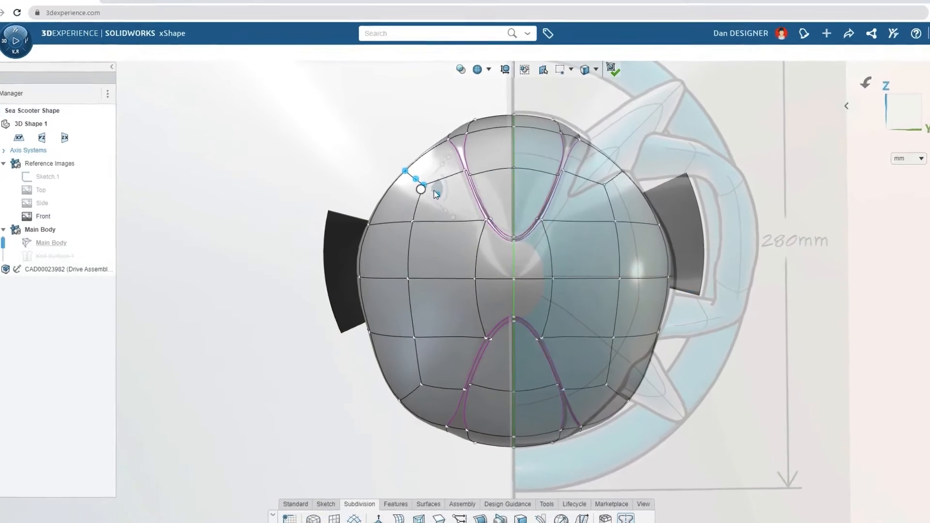
{"action": "left_click_drag", "start_coordinate": [366, 416], "coordinate": [436, 354]}
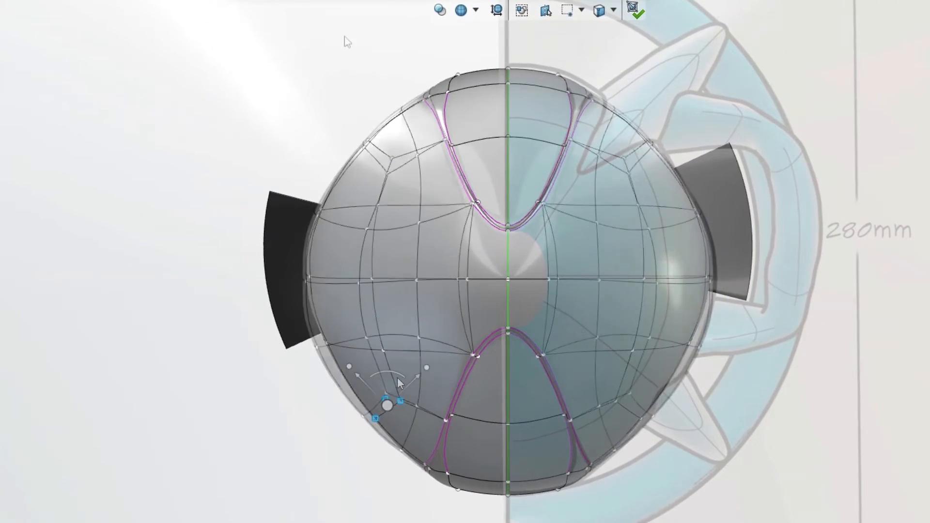
{"action": "left_click", "coordinate": [613, 9]}
{"action": "left_click", "coordinate": [618, 73]}
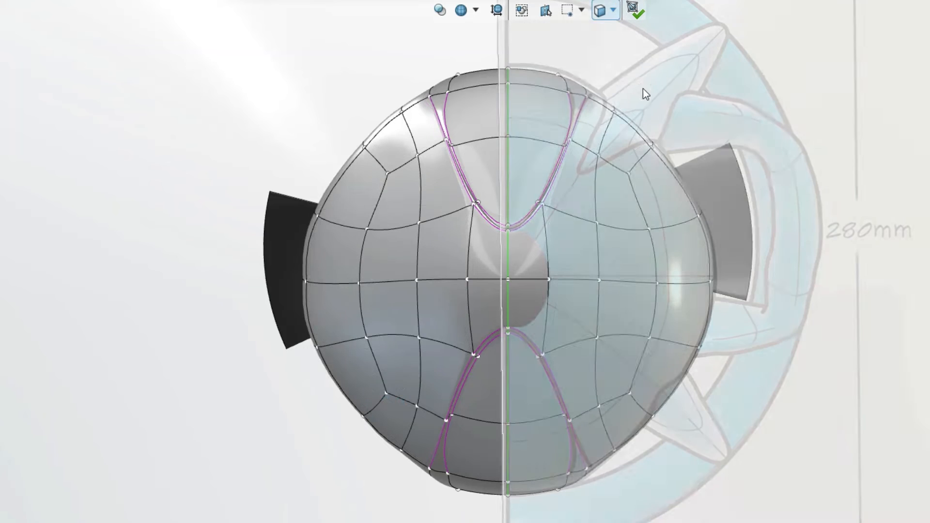
- Position and rotate the elongated fin primitive over the upper fin in the Front reference image
{"action": "left_click", "coordinate": [626, 144]}
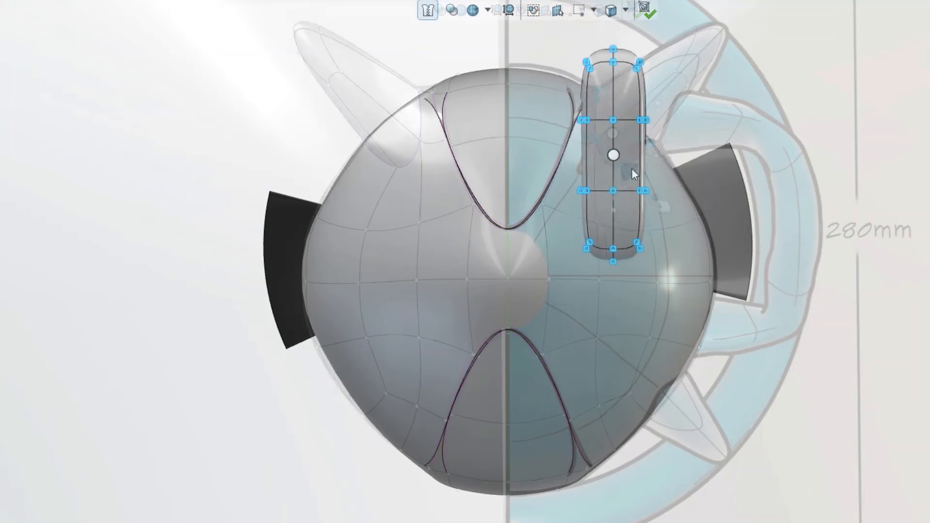
{"action": "left_click_drag", "start_coordinate": [652, 162], "coordinate": [627, 177]}
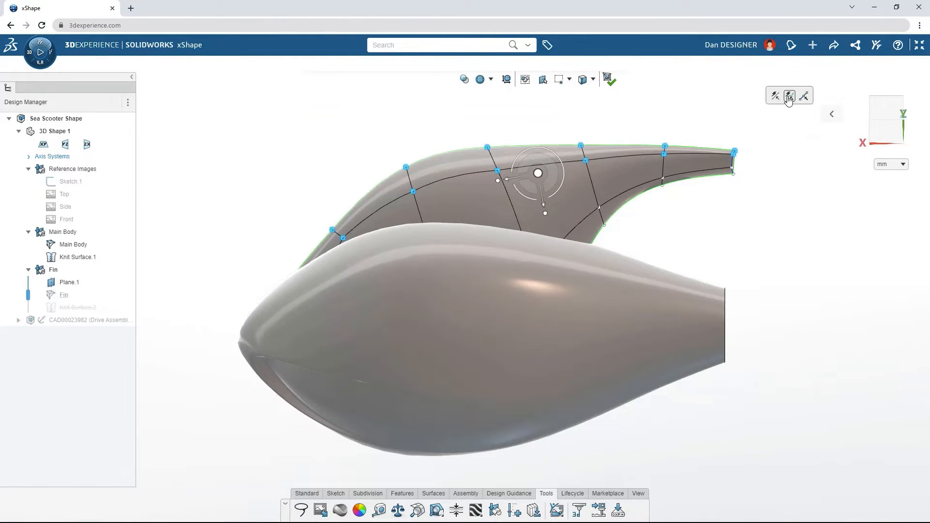
- Reshape the fin's outer edge points to a smooth freehand curve using Sketch Quick Align and finish editing the fin
{"action": "left_click", "coordinate": [789, 96]}
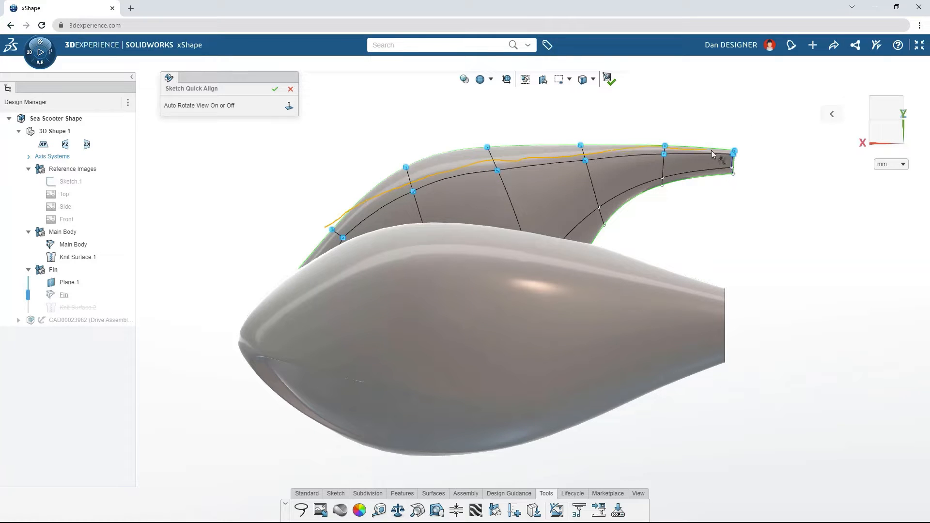
{"action": "left_click_drag", "start_coordinate": [711, 151], "coordinate": [738, 151]}
{"action": "left_click", "coordinate": [274, 89]}
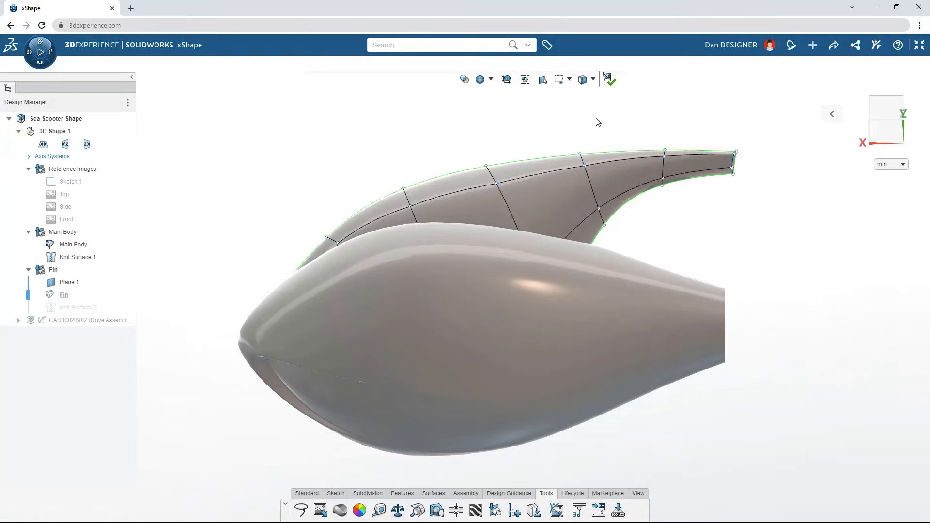
{"action": "left_click", "coordinate": [611, 88]}
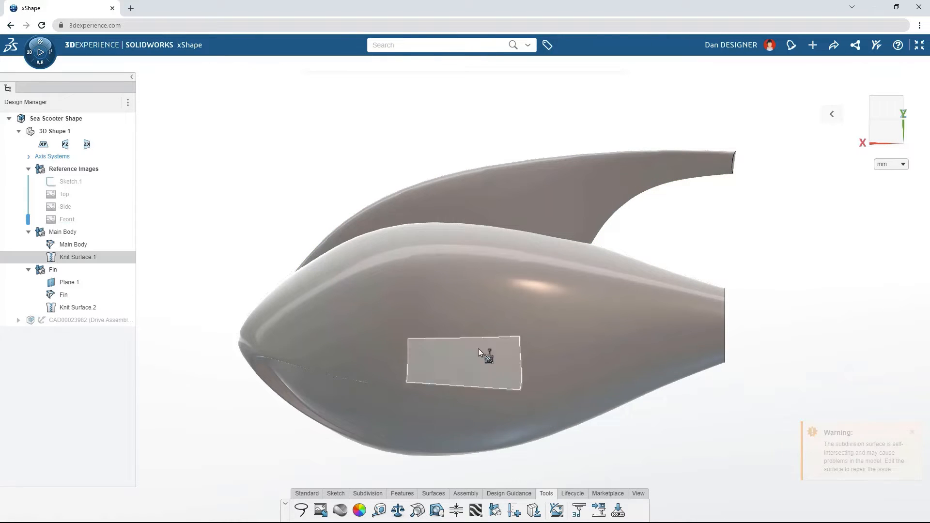
- Inspect the fin's cage for mesh intersections and move the vertex near its inner trailing edge to repair the overlap
{"action": "left_click", "coordinate": [519, 214]}
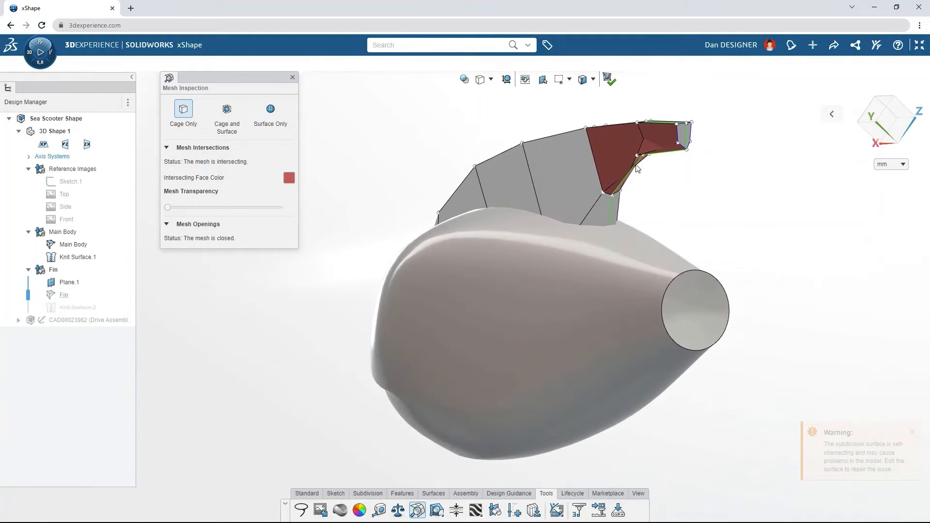
{"action": "left_click", "coordinate": [636, 155]}
{"action": "left_click_drag", "start_coordinate": [664, 166], "coordinate": [664, 141]}
{"action": "left_click", "coordinate": [695, 187]}
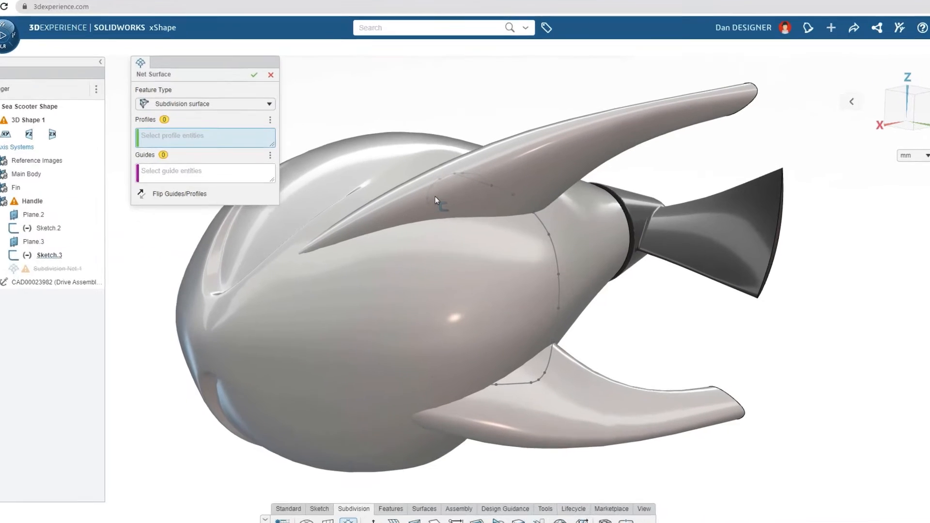
- Create a handle as a subdivision Net Surface from the closed profile and the curved guide, with 20 divisions in each direction
{"action": "left_click", "coordinate": [440, 195]}
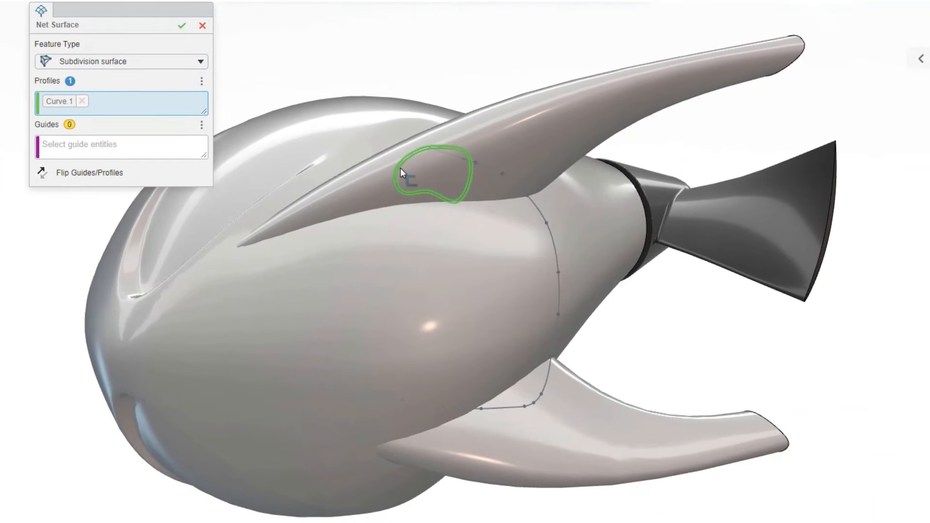
{"action": "left_click", "coordinate": [170, 144]}
{"action": "left_click", "coordinate": [496, 174]}
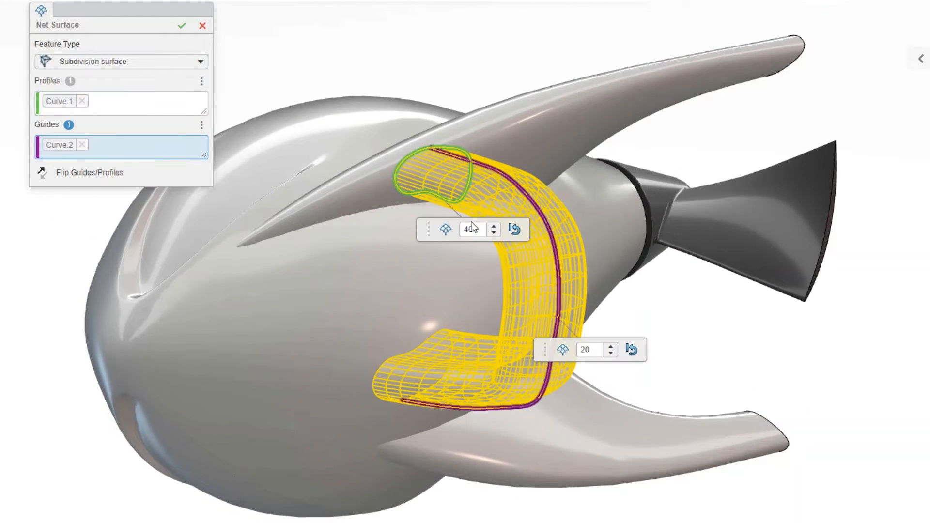
{"action": "type", "text": "20"}
{"action": "key", "text": "Return"}
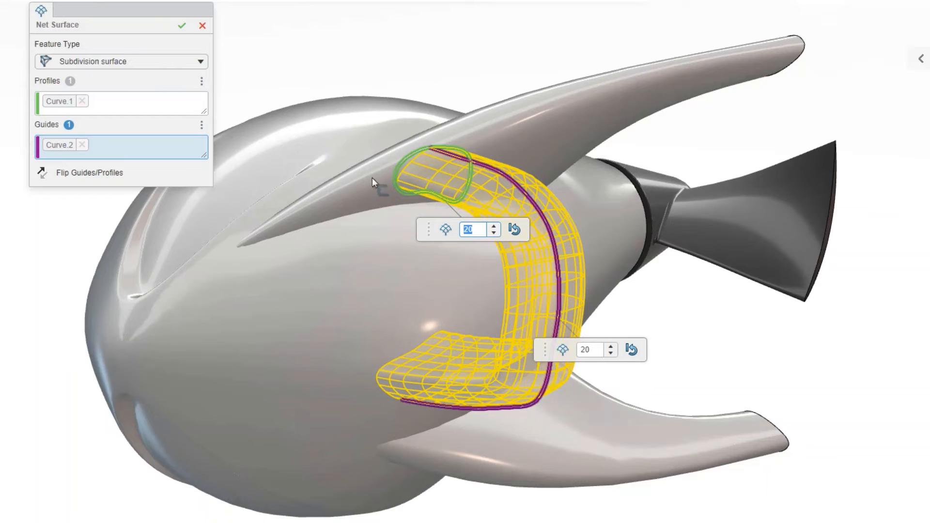
{"action": "left_click", "coordinate": [182, 26]}
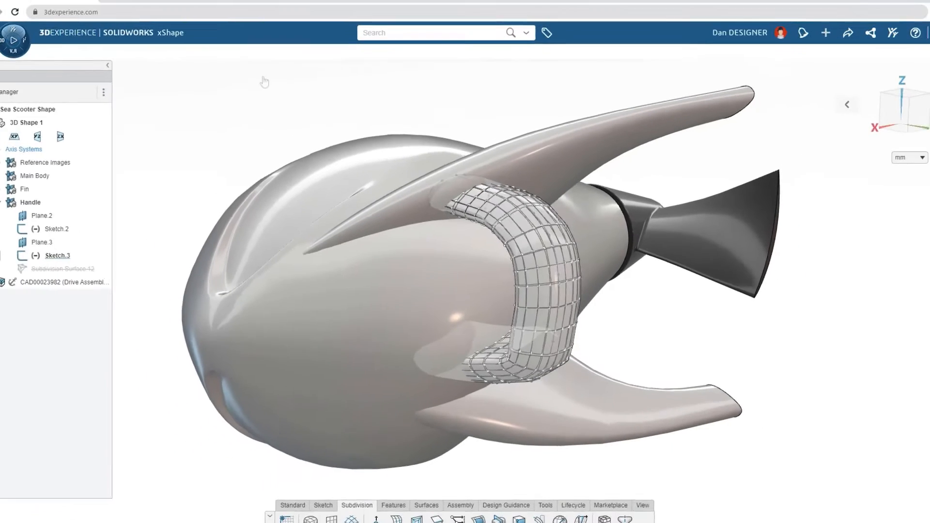
- Limit the handle's displayed cage to its middle section and adjust the selected mesh points there with the manipulator to shape the grip
{"action": "middle_click_drag", "start_coordinate": [483, 291], "coordinate": [436, 291]}
{"action": "mouse_move", "coordinate": [644, 316]}
{"action": "left_mouse_down"}
{"action": "mouse_move", "coordinate": [448, 262]}
{"action": "mouse_move", "coordinate": [545, 218]}
{"action": "mouse_move", "coordinate": [571, 237]}
{"action": "left_mouse_up"}
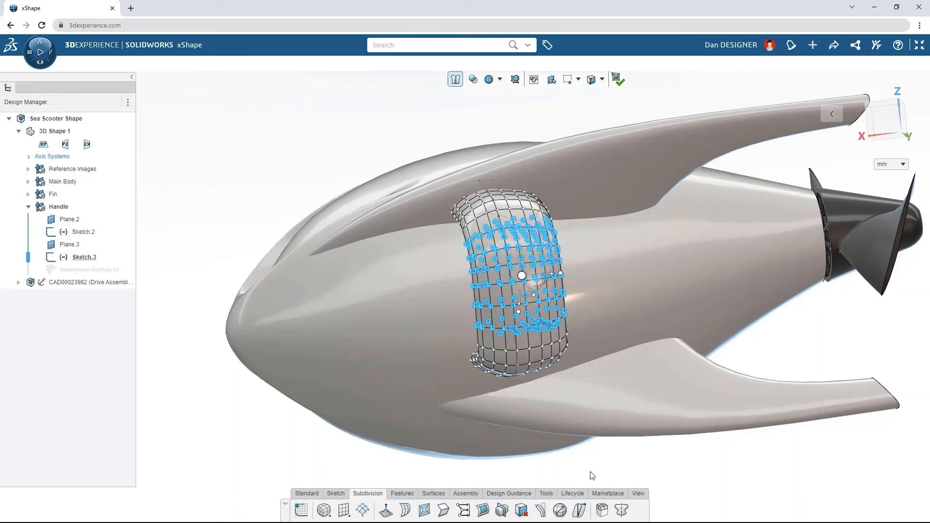
{"action": "left_click", "coordinate": [602, 510]}
{"action": "left_click", "coordinate": [222, 85]}
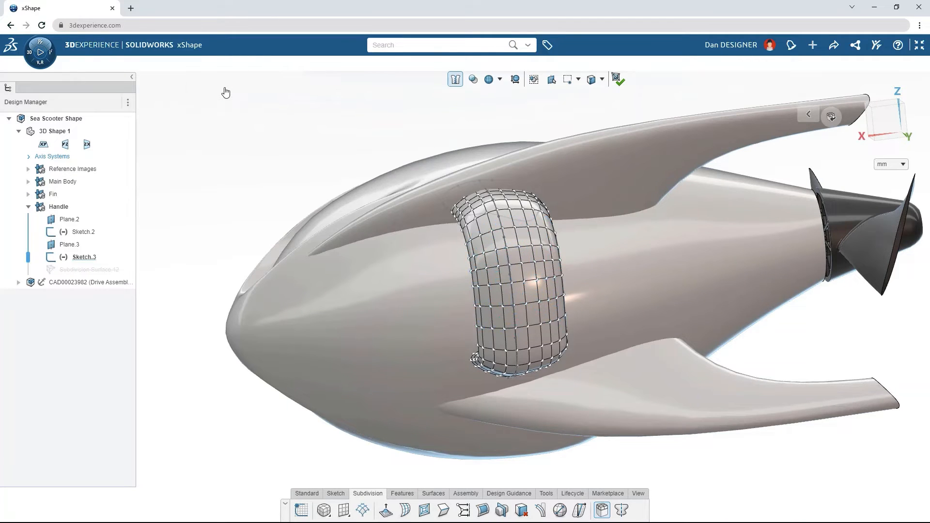
{"action": "left_click_drag", "start_coordinate": [376, 146], "coordinate": [623, 348]}
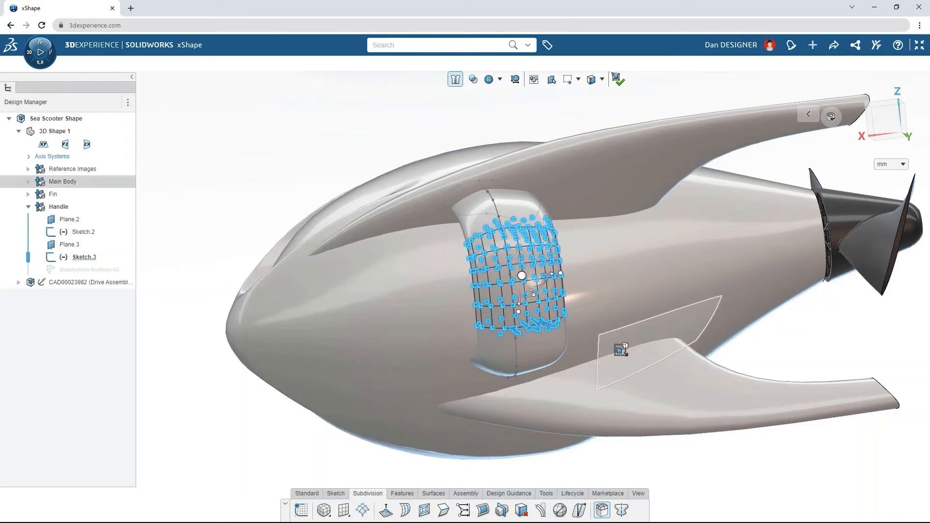
{"action": "left_click_drag", "start_coordinate": [560, 281], "coordinate": [538, 271]}
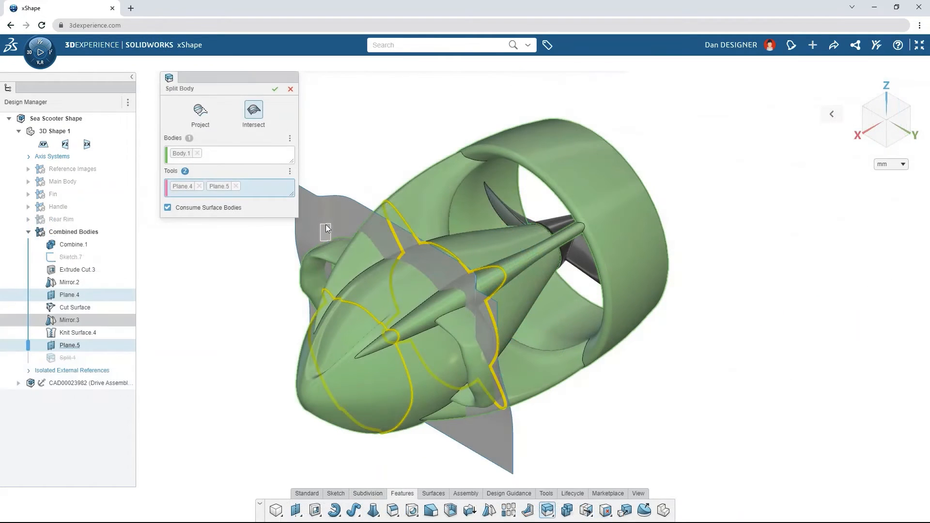
- Split the combined body with Plane.4, Plane.5 and the mirrored cut surface, and move the Nose section forward, away from the other sections
{"action": "left_click", "coordinate": [358, 217]}
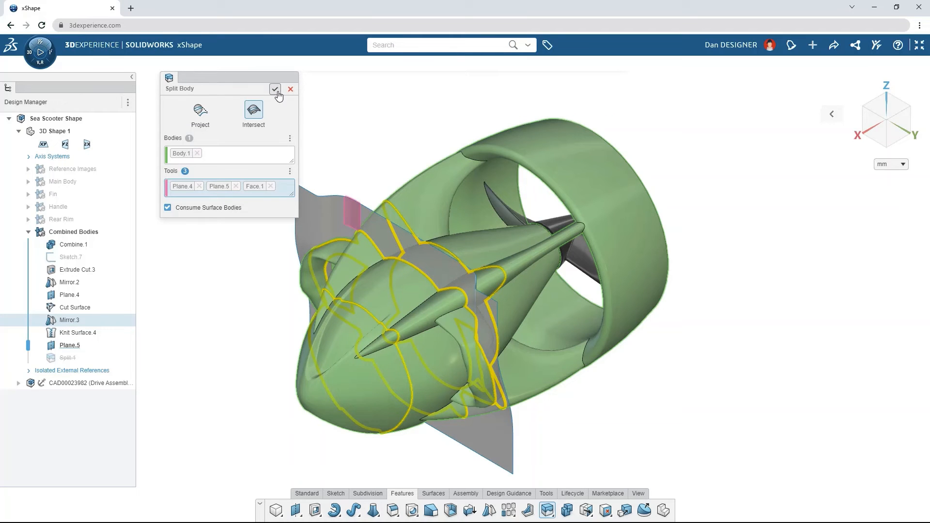
{"action": "left_click", "coordinate": [274, 89]}
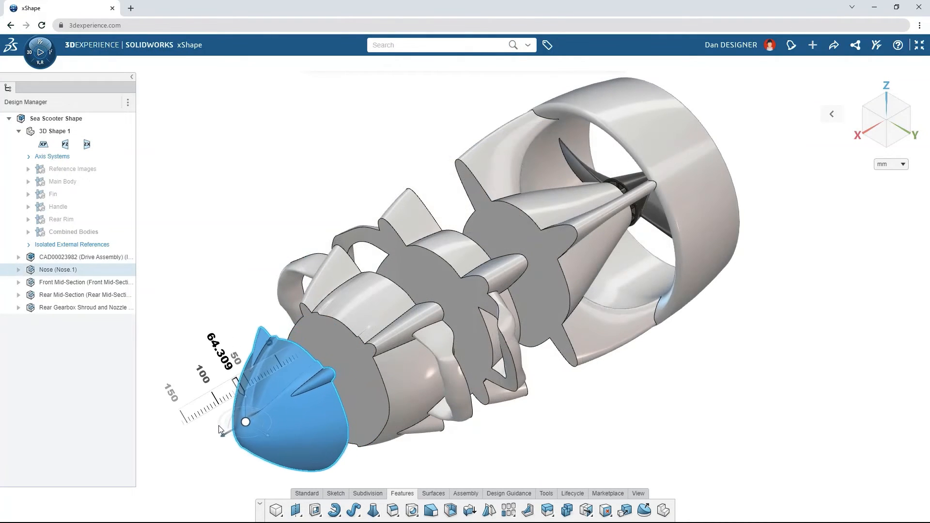
{"action": "left_click_drag", "start_coordinate": [219, 425], "coordinate": [207, 436]}
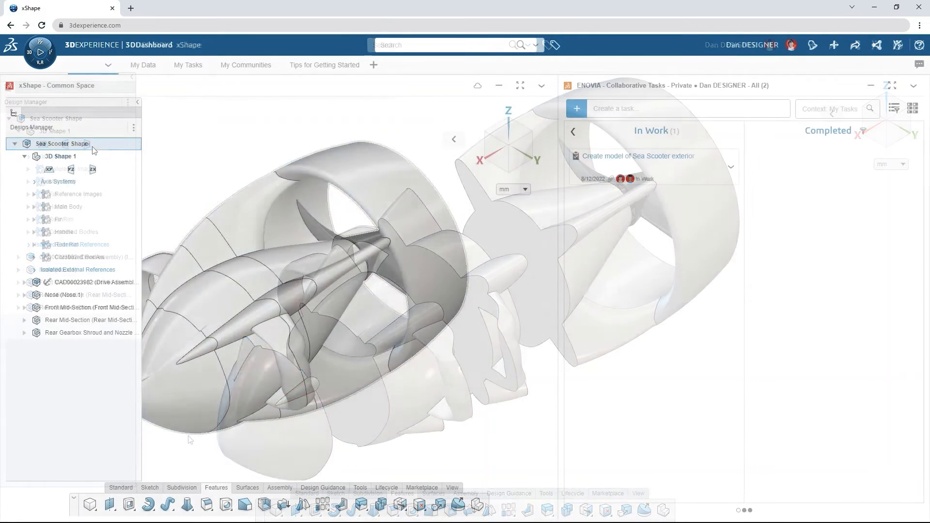
- Attach Sea Scooter Shape to the task "Create model of Sea Scooter exterior" and move that task from In Work to Completed
{"action": "left_click_drag", "start_coordinate": [61, 143], "coordinate": [634, 183]}
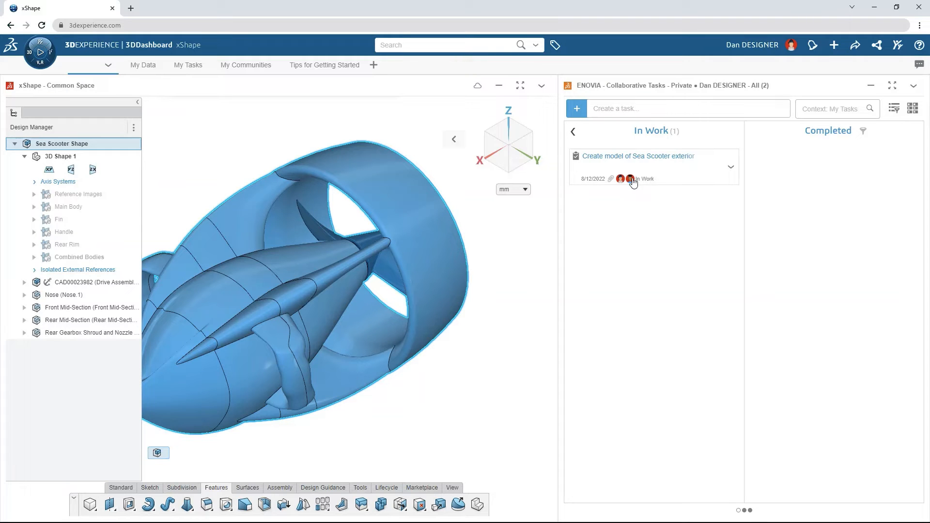
{"action": "left_click_drag", "start_coordinate": [760, 182], "coordinate": [770, 175]}
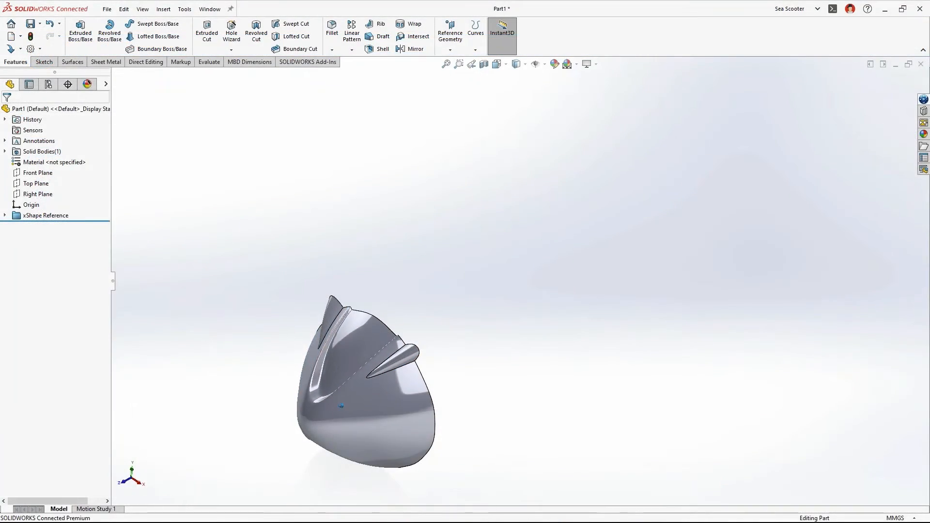
- Switch to SOLIDWORKS Connected and shell the nose part with a 0.5 mm wall, removing its flat rear face
{"action": "middle_click_drag", "start_coordinate": [341, 405], "coordinate": [419, 347]}
{"action": "key", "text": "f"}
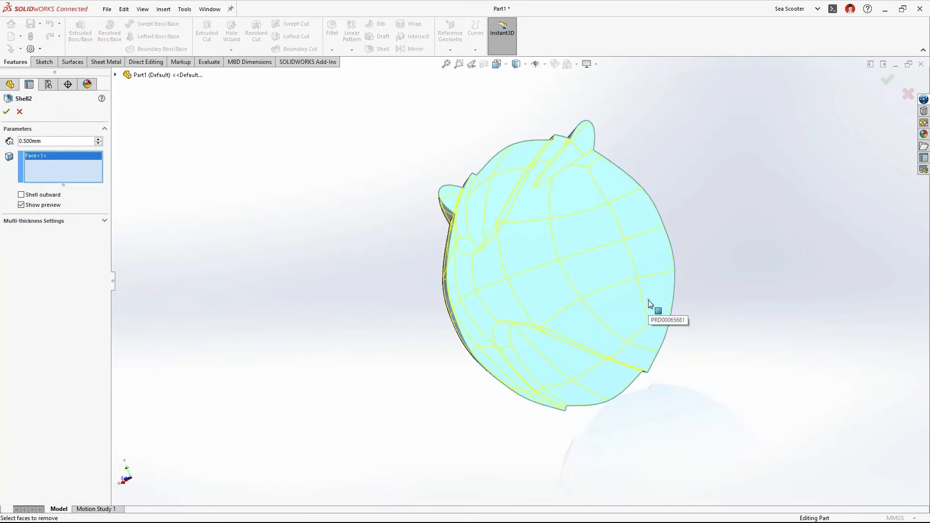
{"action": "left_click", "coordinate": [886, 78]}
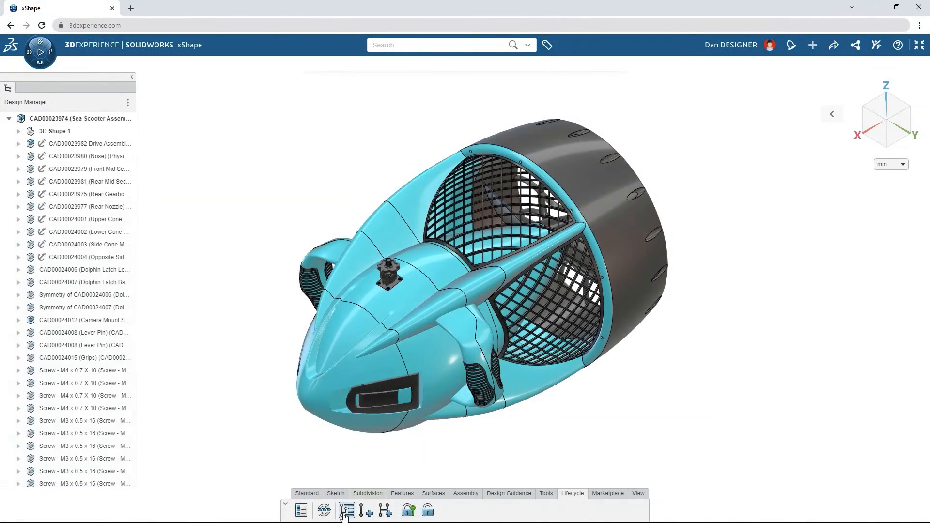
- Show the revisions of the Sea Scooter Assembly in xShape and create revision A.2 with a manufacturing-related revision comment
{"action": "left_click", "coordinate": [345, 513]}
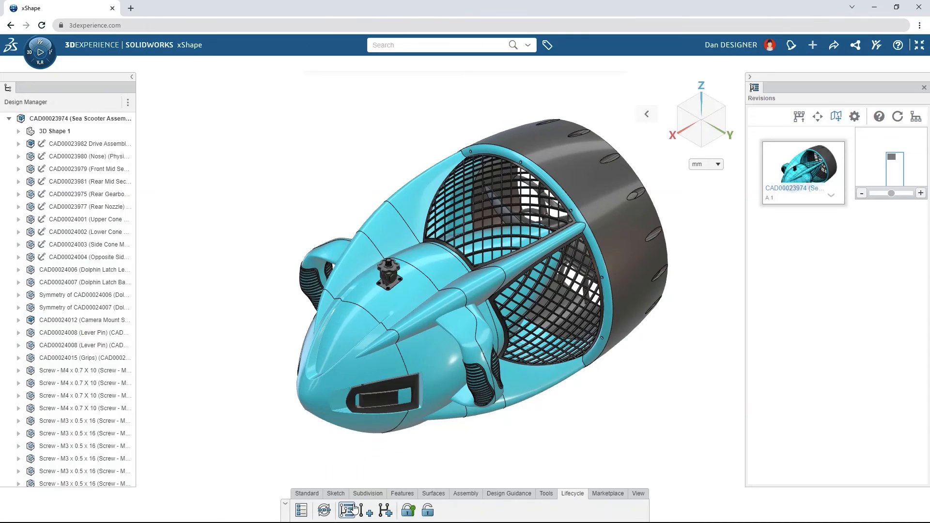
{"action": "left_click", "coordinate": [366, 511]}
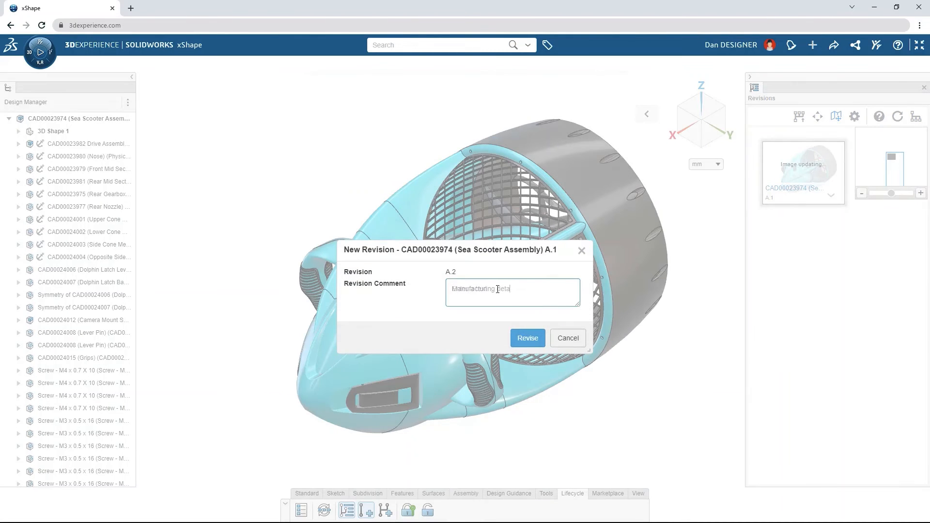
{"action": "left_click", "coordinate": [525, 334]}
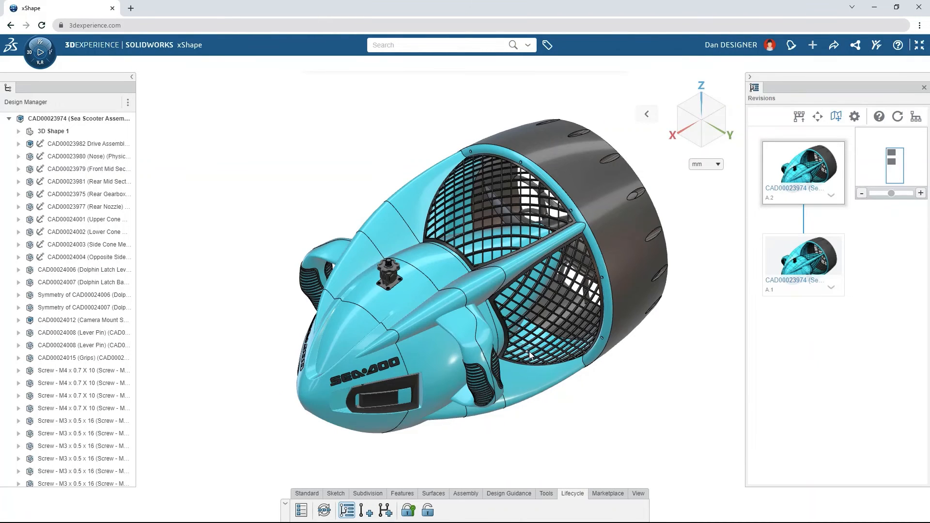
- Create a new branch of the Sea Scooter Assembly and its 3D Shape from revision A.2 with the comment "New Concept"
{"action": "left_click", "coordinate": [386, 510]}
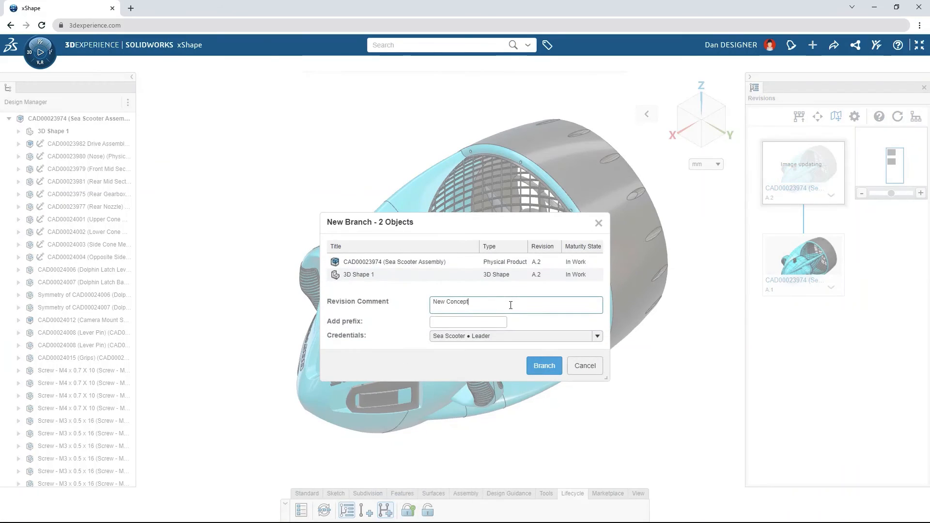
{"action": "left_click", "coordinate": [544, 367]}
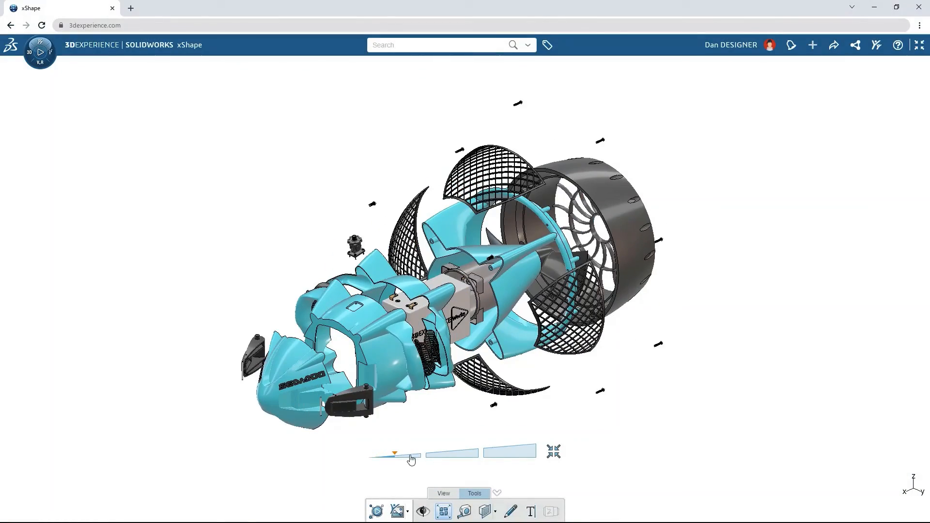
- Explode the sea scooter assembly into the second explode stage to view its individual components
{"action": "left_click_drag", "start_coordinate": [410, 459], "coordinate": [446, 455]}
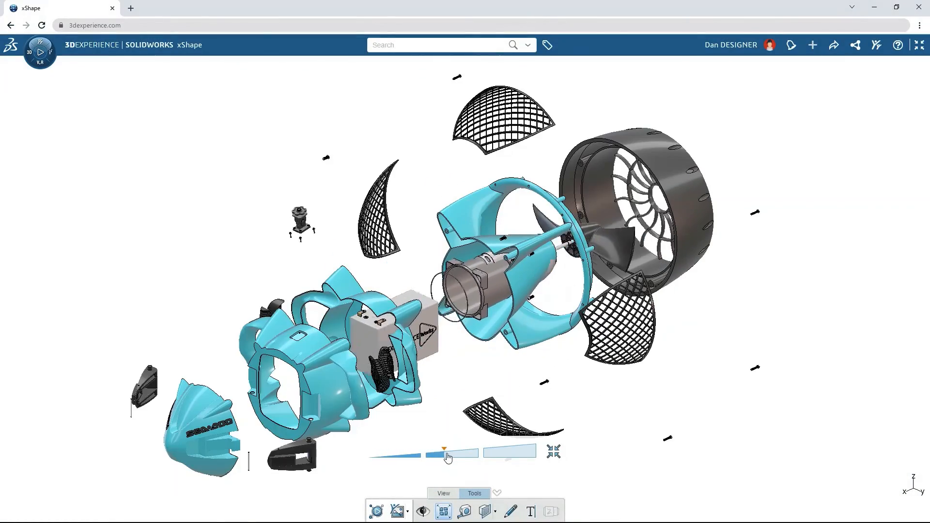